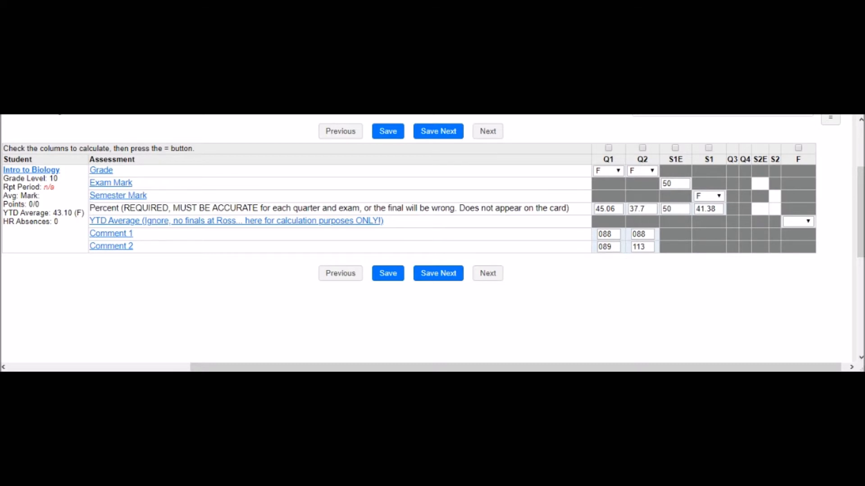
Examine the required percent row for Q1, Q2, S1E and S1 along with the S1 semester mark.
left_click_drag(95, 208, 577, 206)
left_click(577, 207)
left_click_drag(459, 208, 566, 208)
left_click(573, 213)
left_click(706, 199)
left_click(705, 198)
left_click_drag(622, 209, 585, 210)
left_click_drag(651, 209, 627, 209)
left_click_drag(683, 209, 645, 202)
left_click_drag(616, 209, 589, 210)
mouse_move(647, 209)
left_mouse_down()
mouse_move(629, 210)
mouse_move(662, 209)
left_mouse_up()
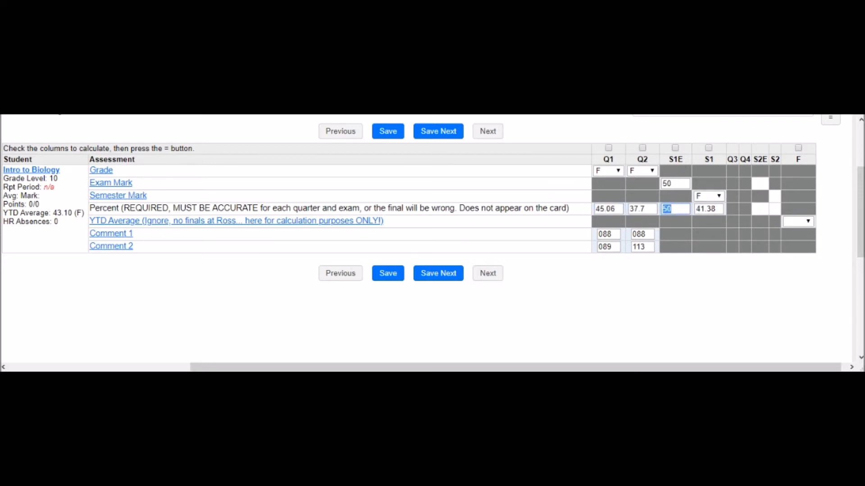
left_click(721, 197)
left_click(721, 198)
left_click_drag(716, 209, 695, 209)
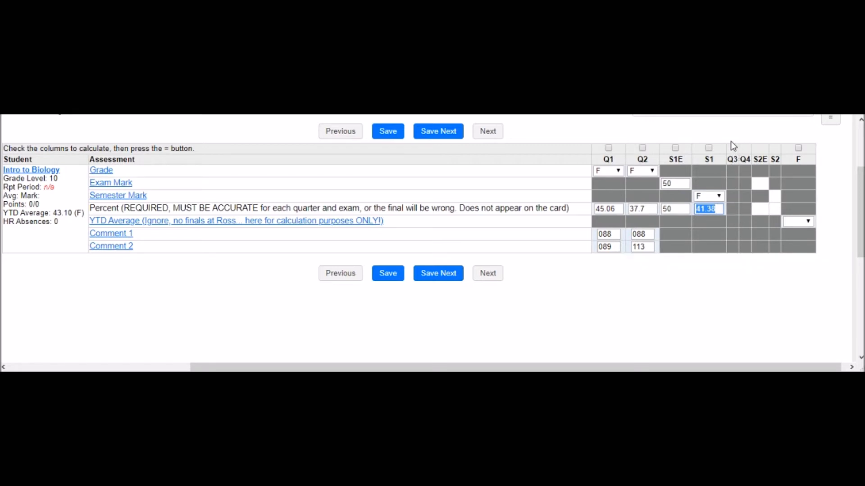
Calculate the Q1 column and save the marks, accepting the confirmation prompt.
left_click(608, 148)
left_click_drag(617, 208, 595, 210)
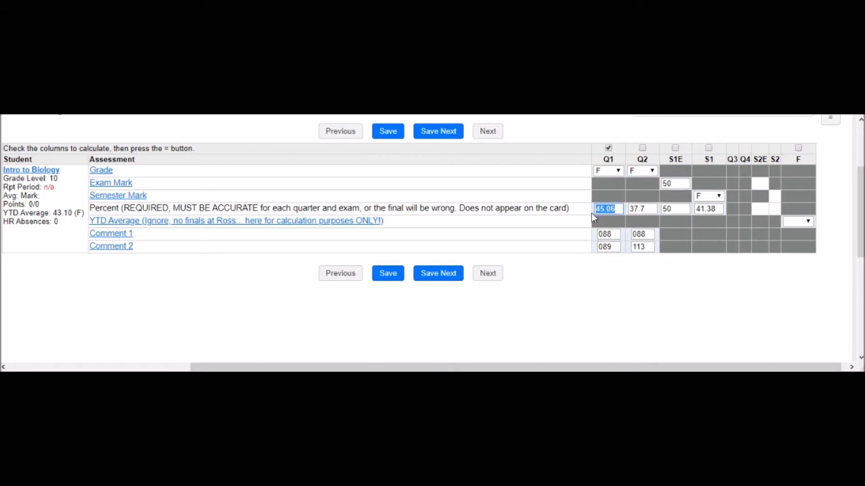
left_click(825, 125)
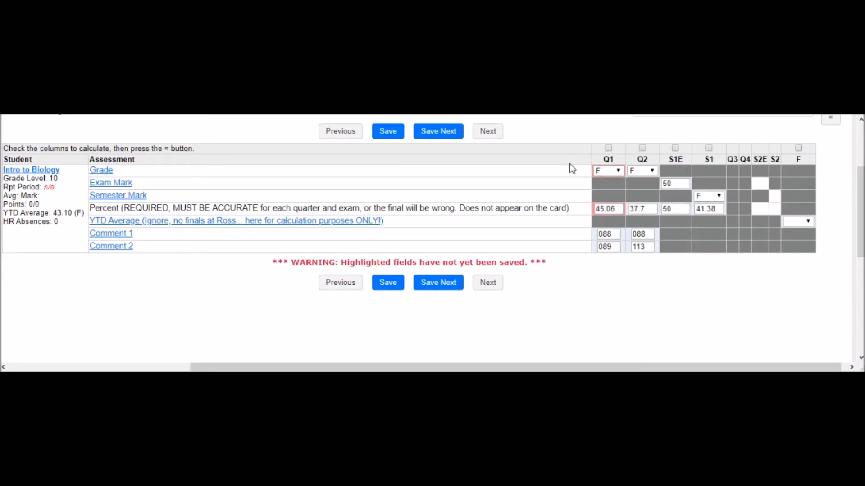
left_click(398, 288)
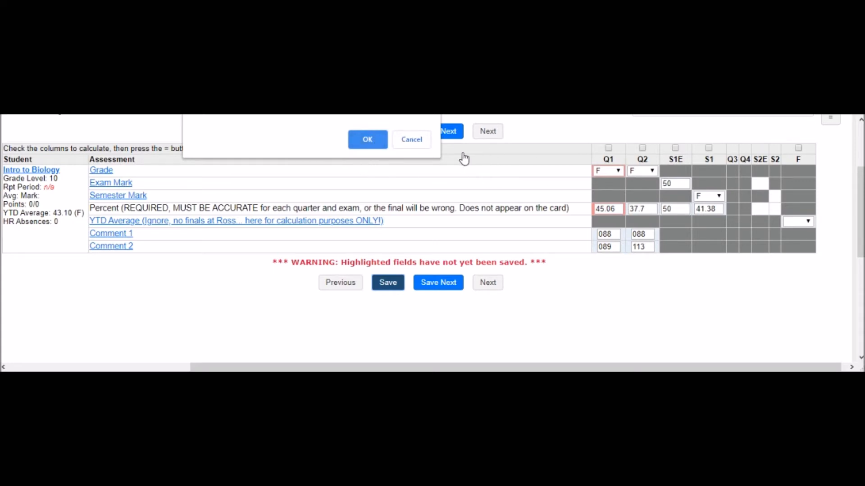
left_click(378, 141)
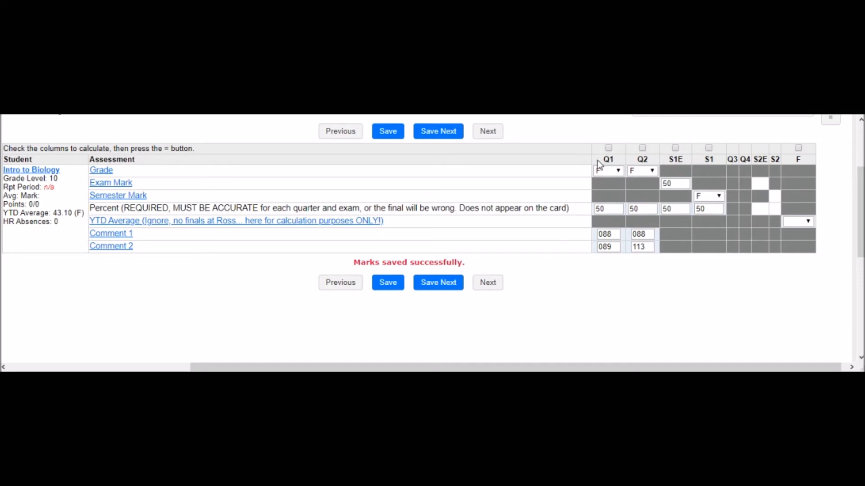
Review the Q1 percent and clear the S1E percent value.
left_click(609, 209)
left_click_drag(596, 209, 600, 209)
mouse_move(608, 209)
left_mouse_down()
mouse_move(585, 208)
mouse_move(596, 209)
left_mouse_up()
left_click(608, 209)
left_click_drag(609, 209, 594, 210)
key("Tab")
key("Tab")
key("BackSpace")
Set the S1E exam mark to 25 and calculate the S1E column to fill in its percent.
left_click(677, 184)
left_click_drag(676, 184, 660, 185)
left_click(672, 209)
left_click(675, 184)
left_click_drag(671, 184, 627, 182)
type("25")
left_click(674, 148)
left_click(830, 119)
scroll(863, 221, "up", 1)
scroll(863, 219, "up", 1)
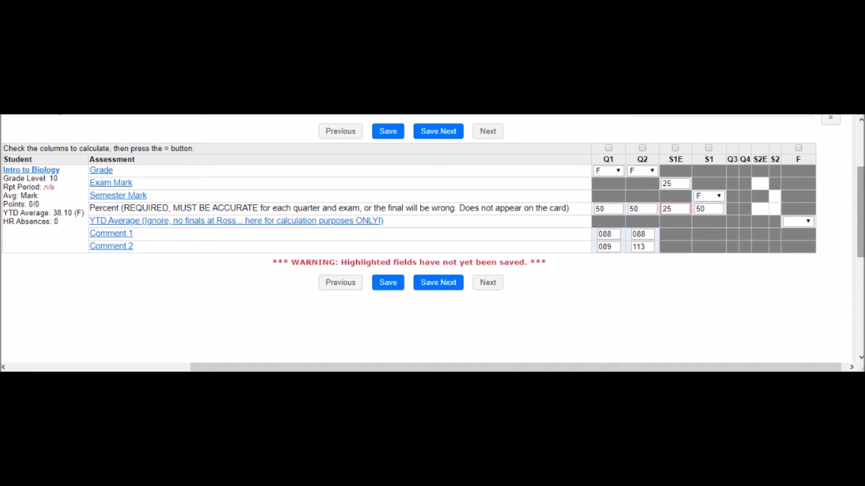
Check the S1E exam mark and save the marks, accepting the confirmation prompt.
left_click_drag(676, 183, 636, 184)
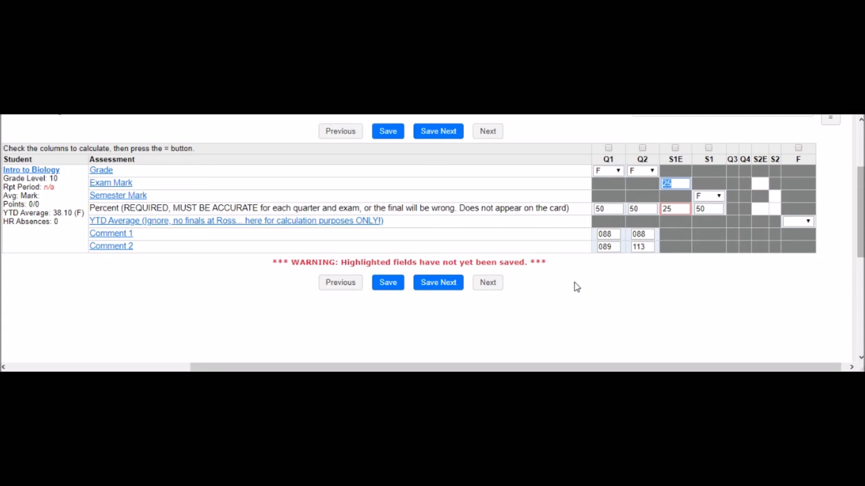
left_click(387, 284)
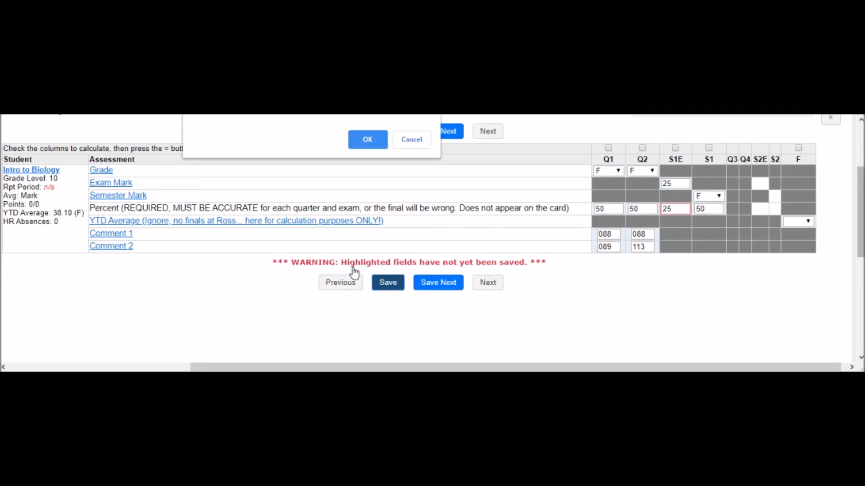
left_click(367, 140)
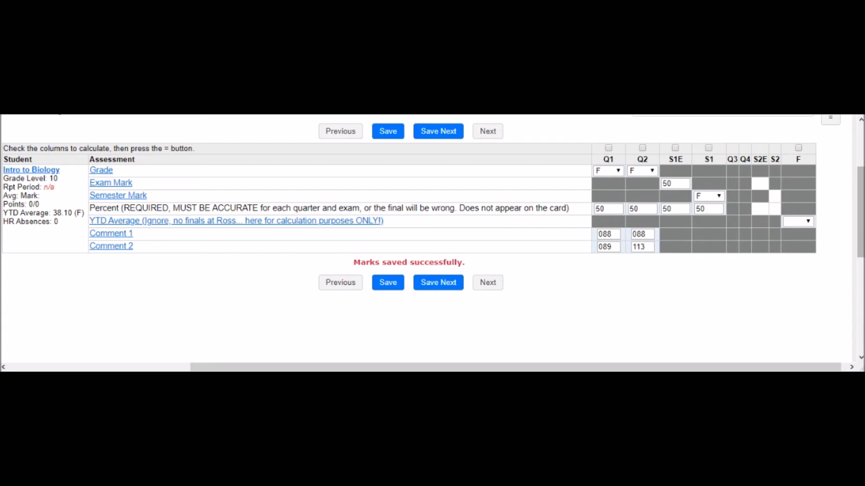
Replace the S1E exam mark with 75, recalculate the S1E percent and save the marks.
double_click(678, 208)
key("BackSpace")
double_click(682, 185)
type("75")
left_click(675, 147)
left_click(830, 119)
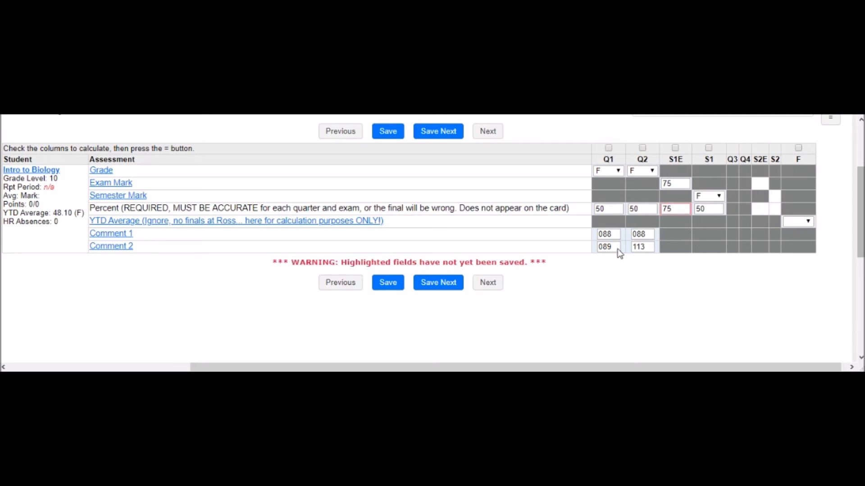
left_click(386, 137)
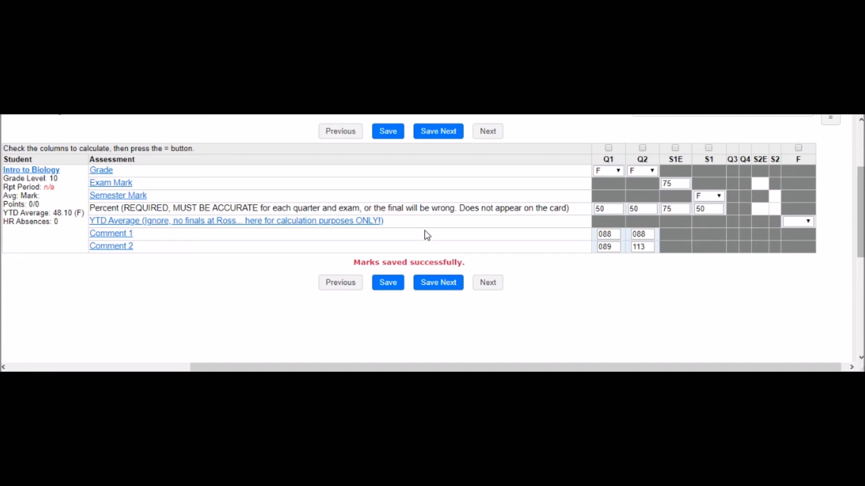
Calculate the S1 column from the quarter and exam percents and save the marks.
left_click(393, 134)
left_click(708, 148)
left_click(830, 121)
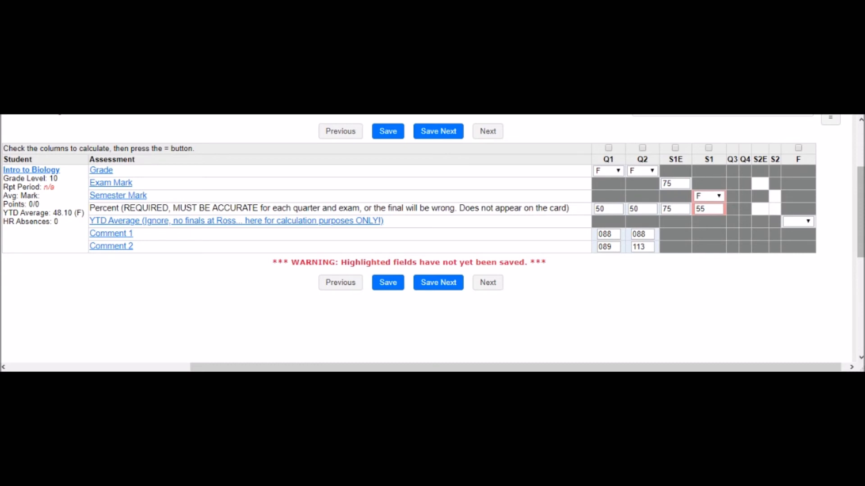
left_click(390, 284)
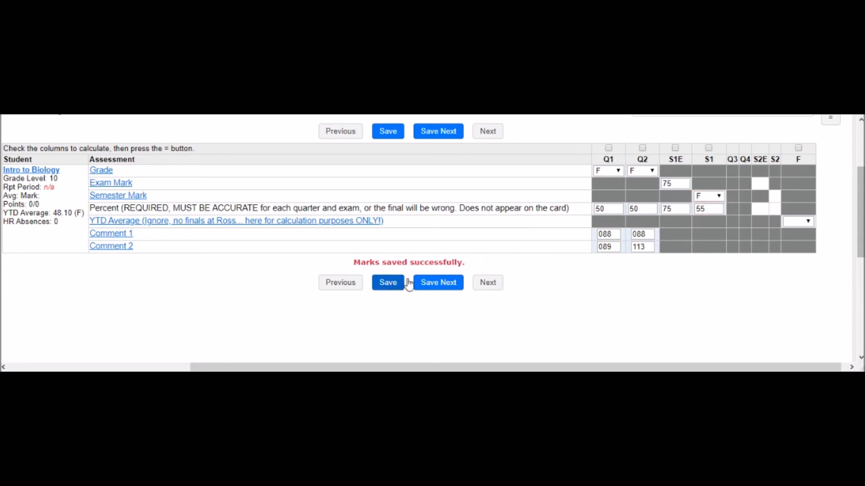
Set the Q1 percent to 100 and calculate the S1 column.
left_click(608, 209)
type("100")
key("Tab")
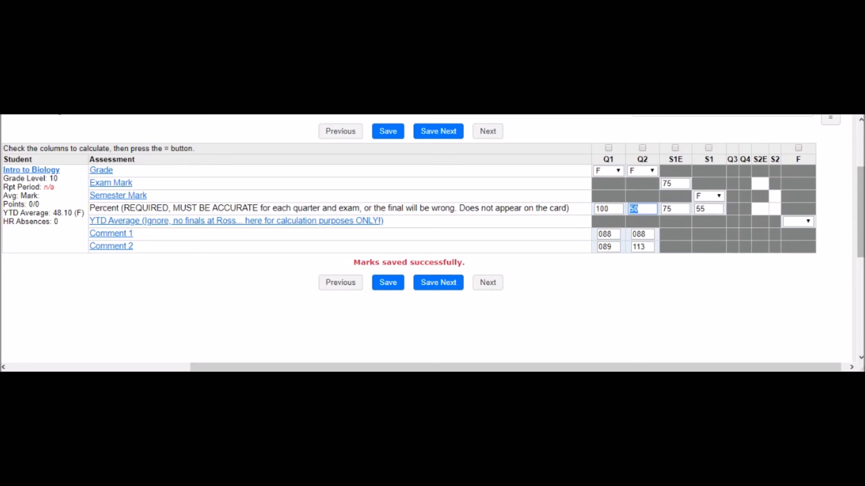
left_click(706, 150)
left_click(830, 119)
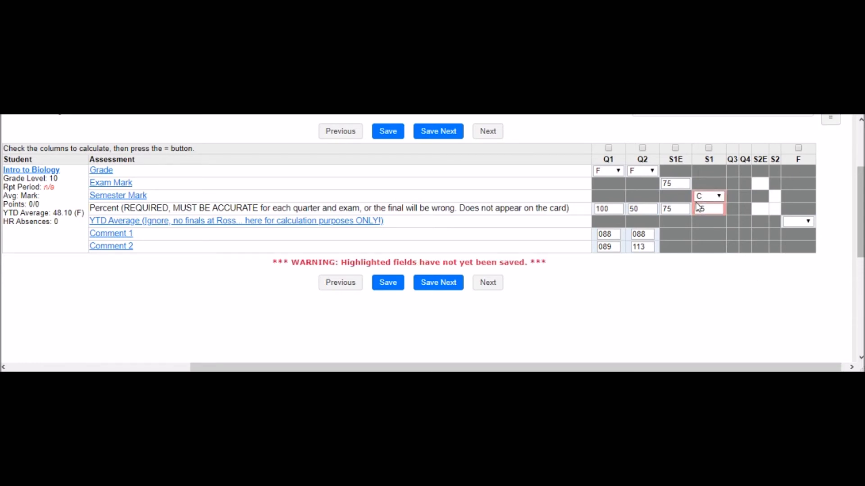
Set the Q1 percent back to 50, recalculate the S1 column and save the marks.
left_click(609, 208)
double_click(609, 209)
type("50")
left_click(709, 148)
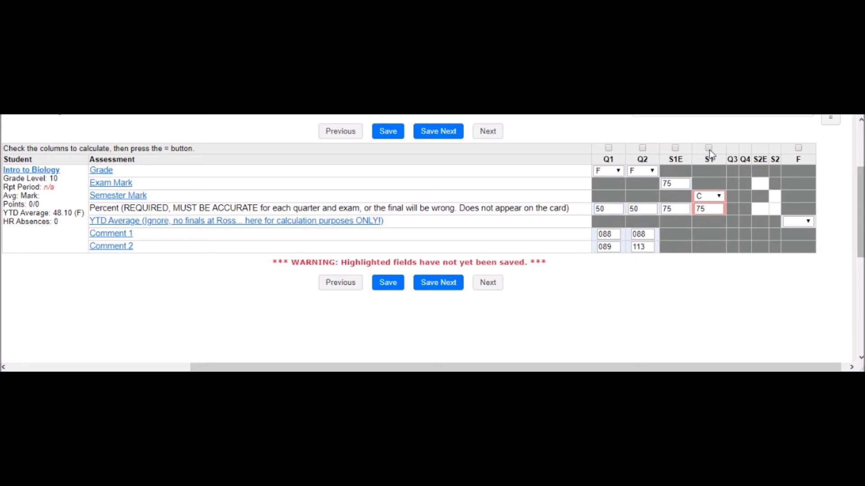
left_click(830, 125)
left_click(393, 135)
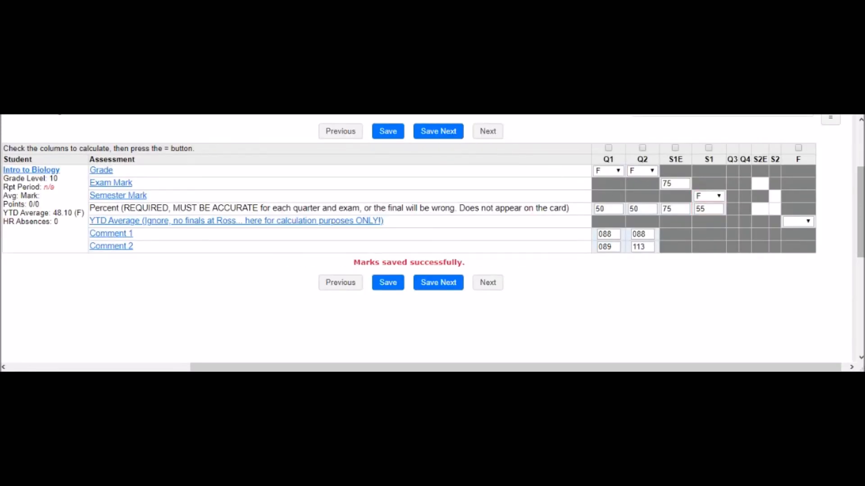
Review the Q1, Q2, S1E and S1 percents and compare the S1E exam mark with its percent.
double_click(600, 209)
double_click(634, 209)
double_click(666, 209)
double_click(701, 209)
left_click_drag(606, 209, 589, 210)
left_click(639, 209)
double_click(635, 209)
double_click(601, 209)
double_click(634, 209)
double_click(667, 209)
double_click(600, 208)
double_click(634, 209)
double_click(667, 209)
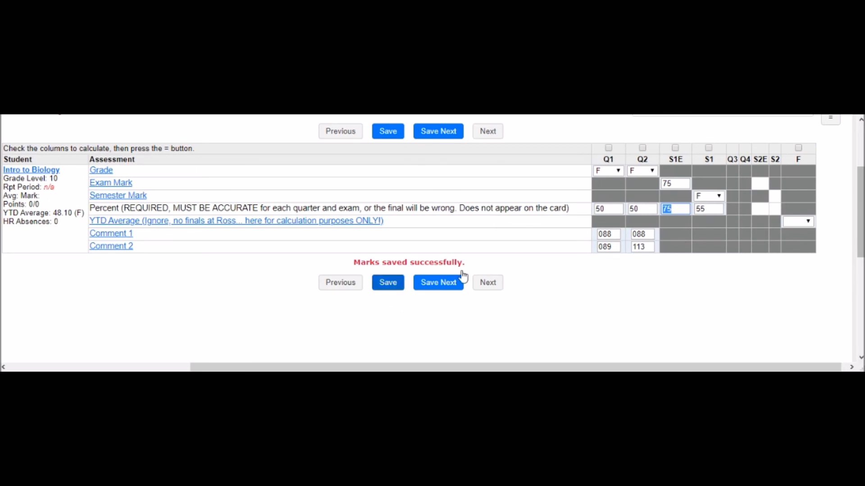
left_click(609, 209)
left_click(643, 210)
left_click(676, 209)
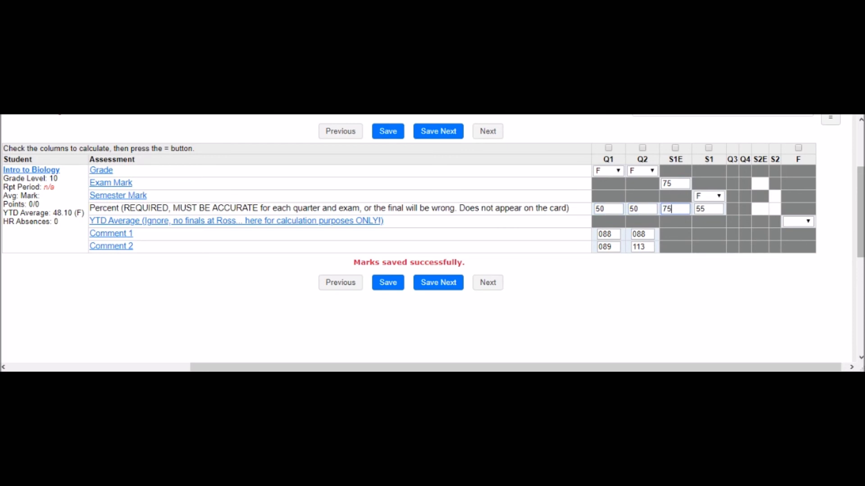
left_click(676, 183)
left_click(677, 209)
left_click(677, 183)
left_click(677, 208)
Set the S1E exam mark to 25, calculate the S1E column and save the marks, accepting the prompt.
double_click(676, 184)
key("Tab")
key("shift+Tab")
type("25")
left_click(673, 148)
left_click(829, 121)
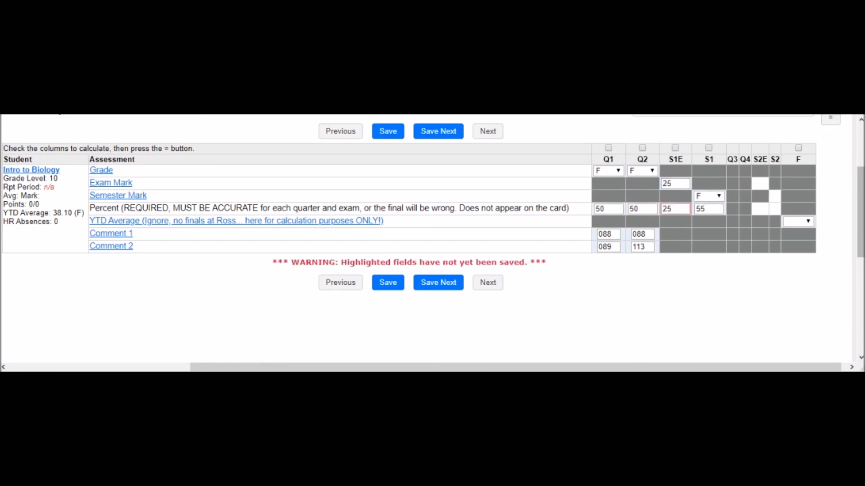
left_click(384, 289)
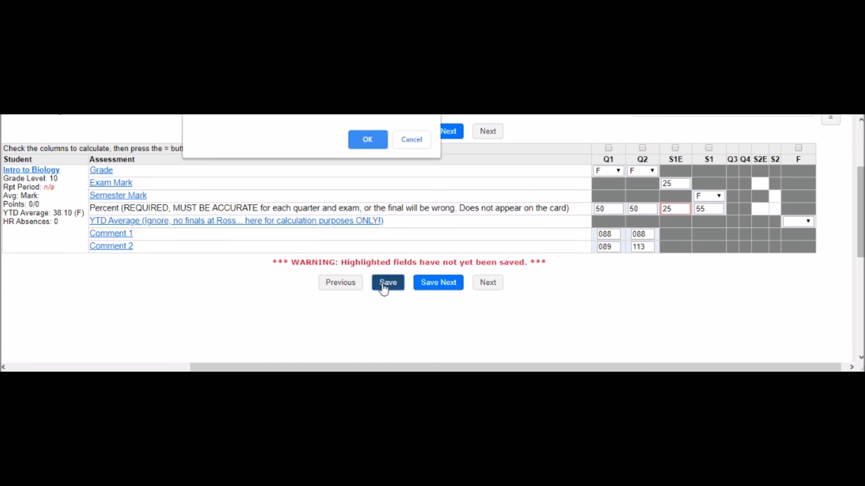
left_click(371, 143)
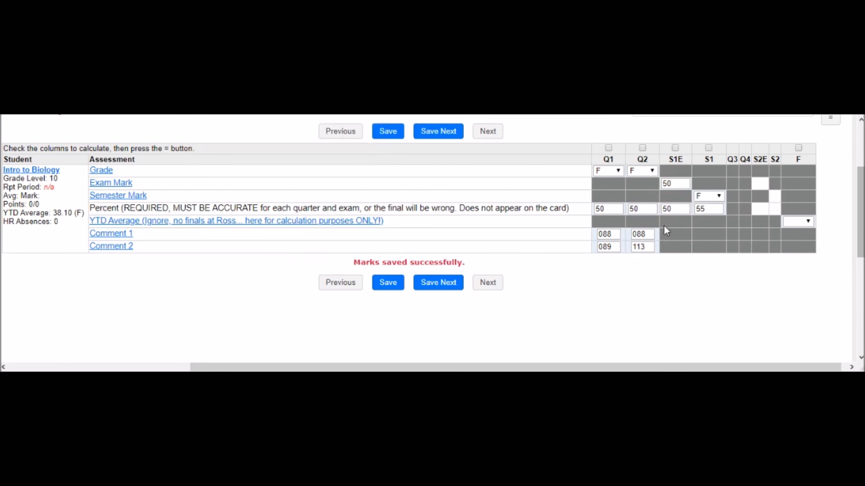
Recalculate the S1 column and save the updated semester mark and percent.
left_click(709, 148)
left_click(831, 124)
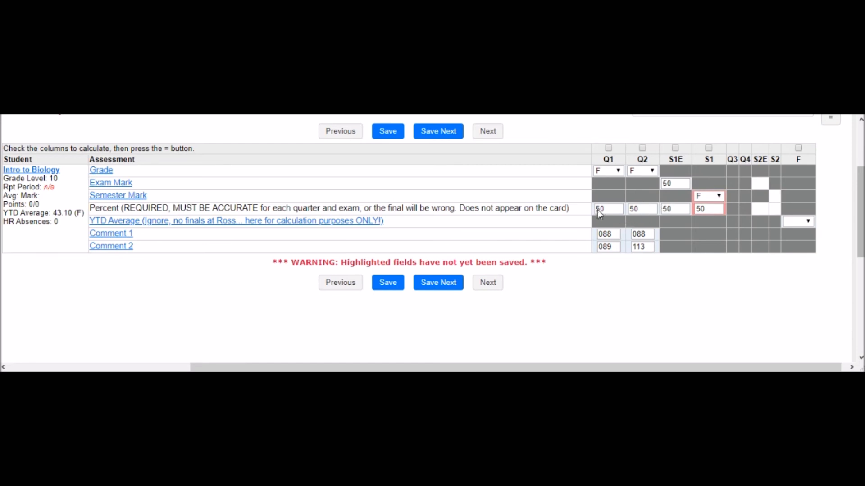
left_click(396, 283)
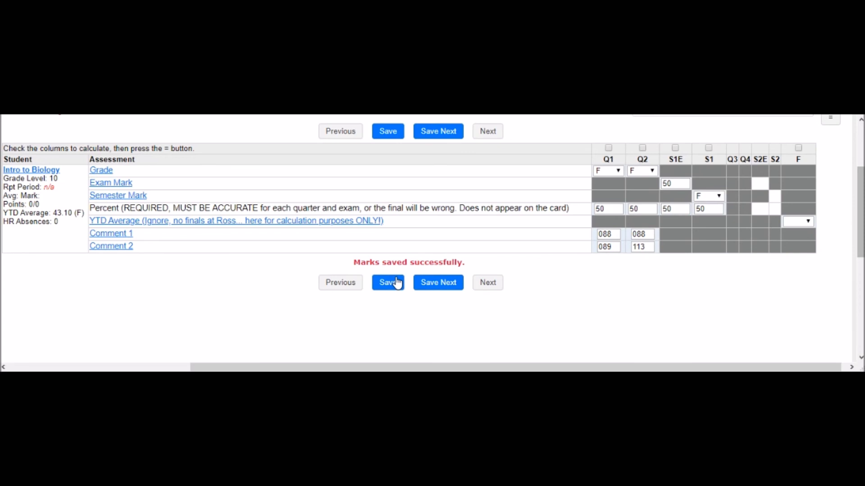